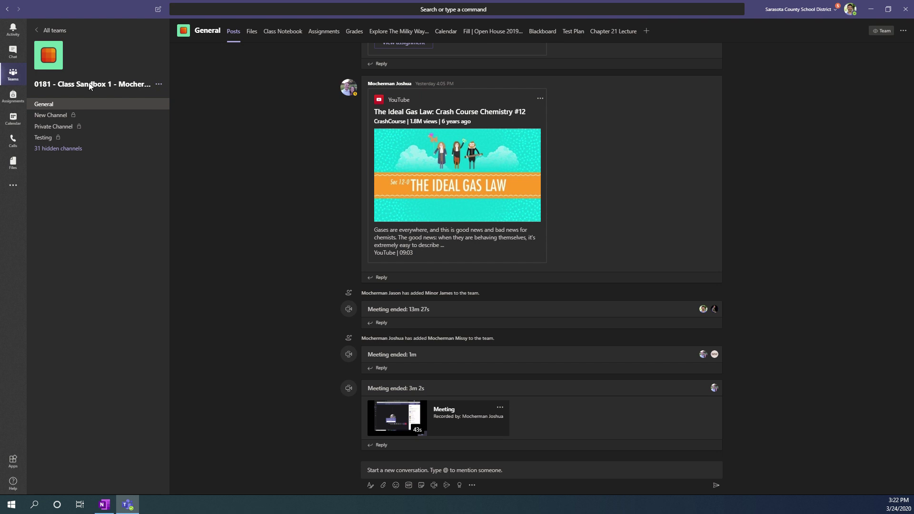
Open the management page of the 0181 - Class Sandbox 1 team from the teams overview and collapse the Owners list
left_click(54, 31)
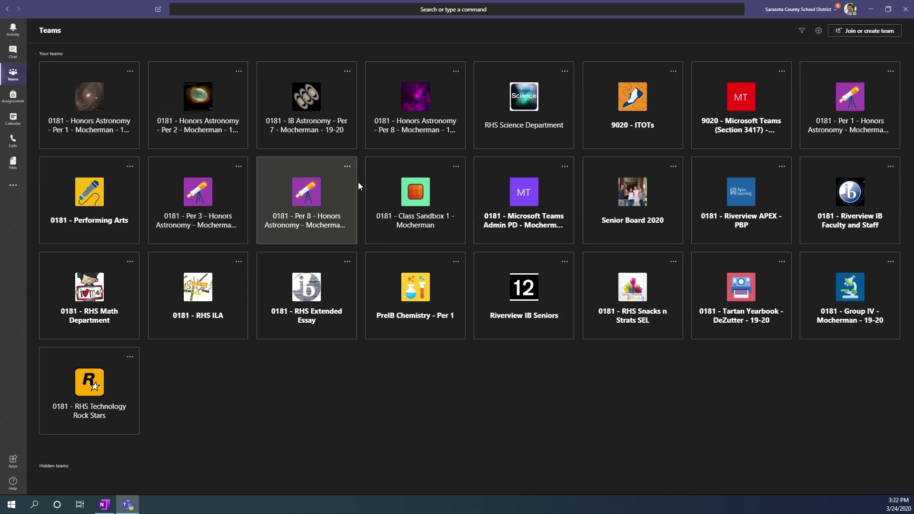
left_click(427, 199)
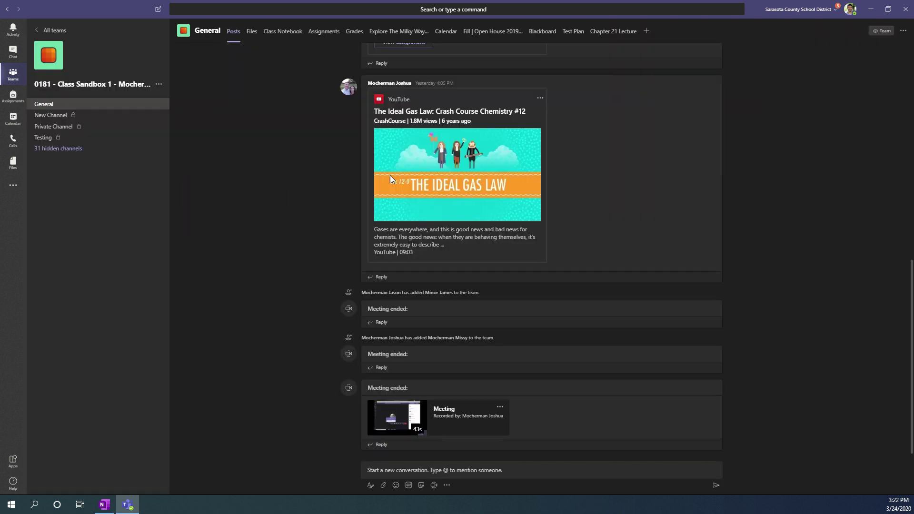
left_click(159, 84)
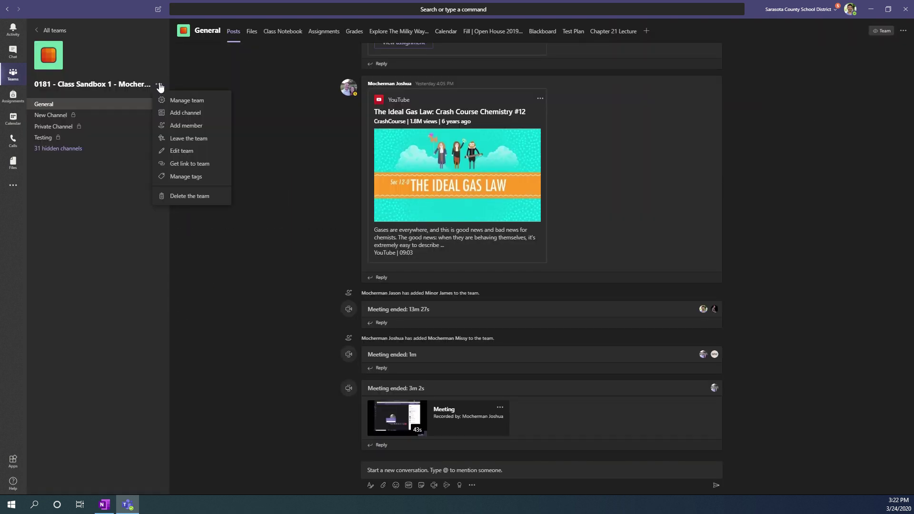
left_click(188, 104)
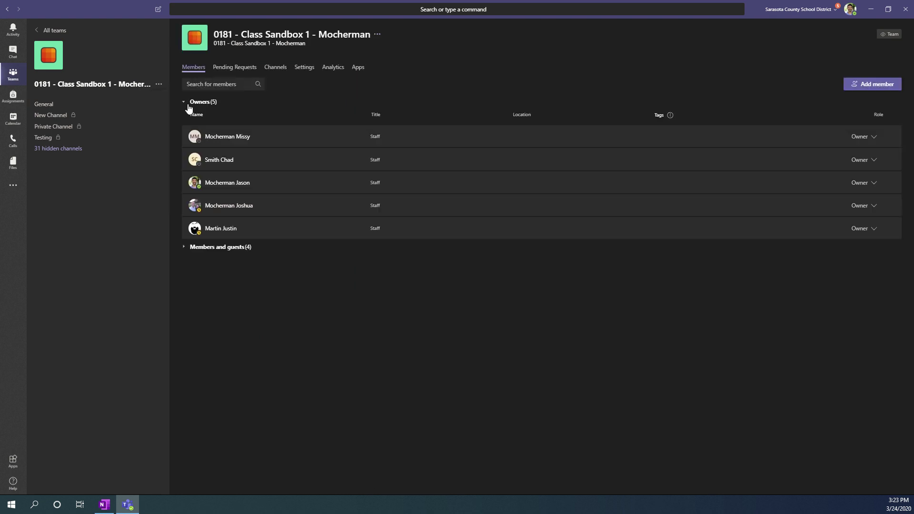
left_click(187, 103)
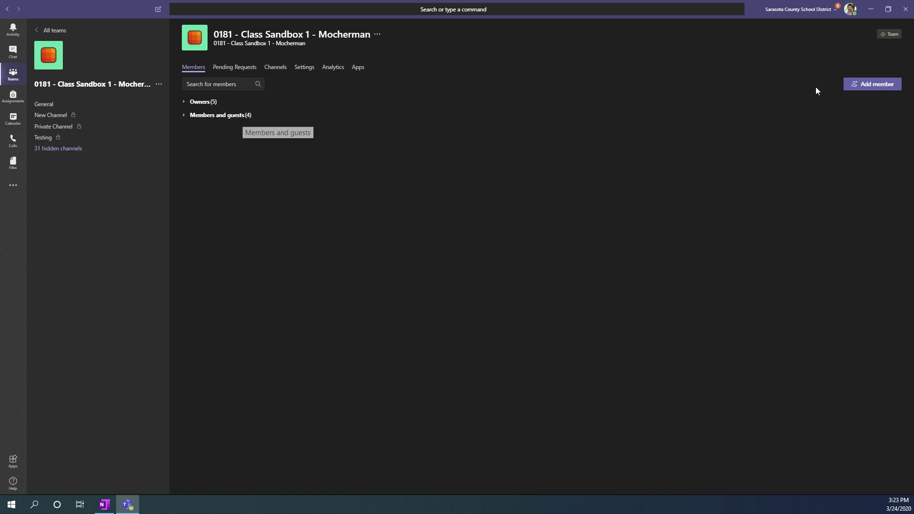
Add a student to the class team by searching for the student ID number and choosing the matching student
left_click(870, 89)
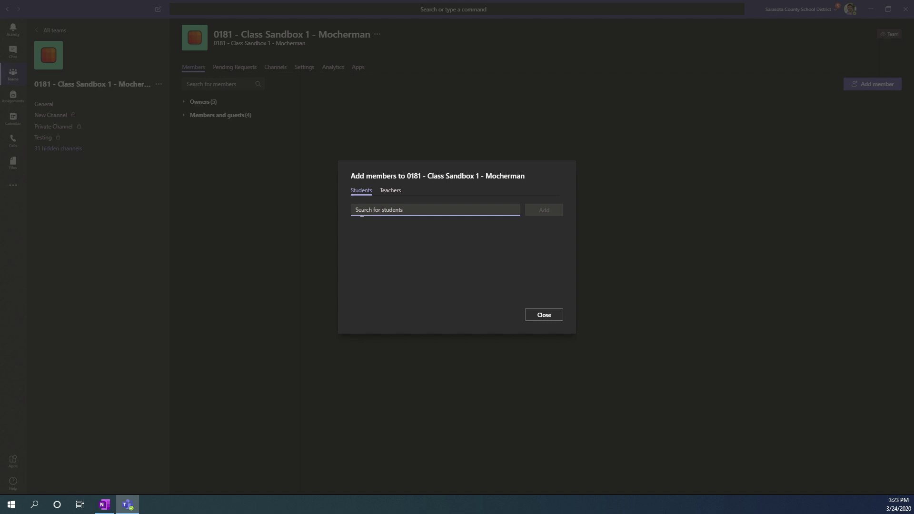
type("n")
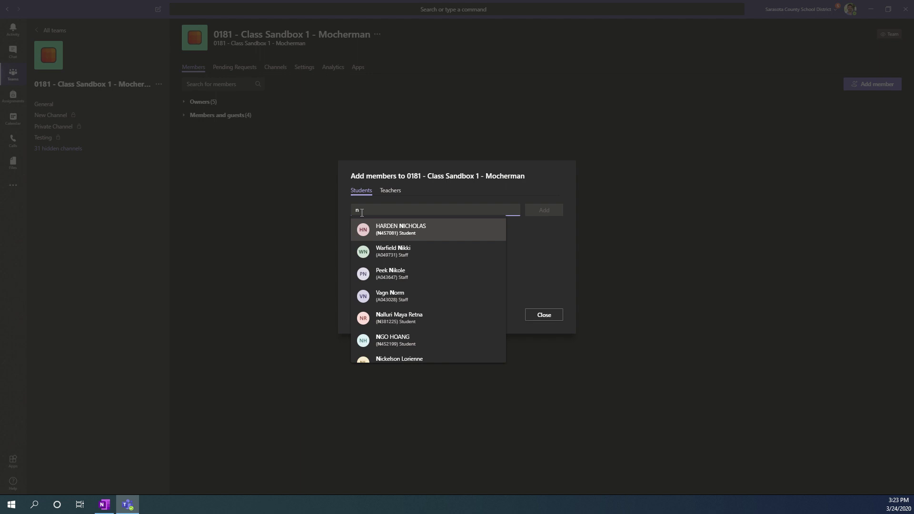
type("37")
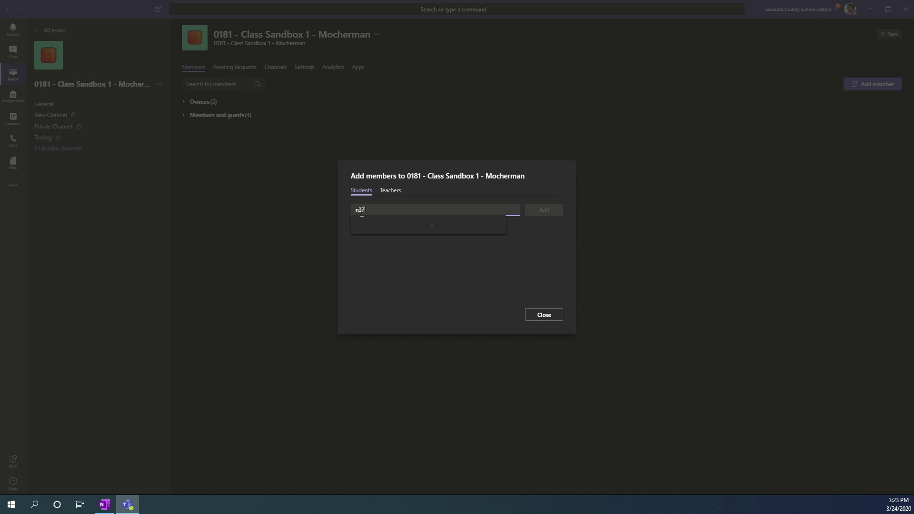
key("BackSpace")
key("BackSpace")
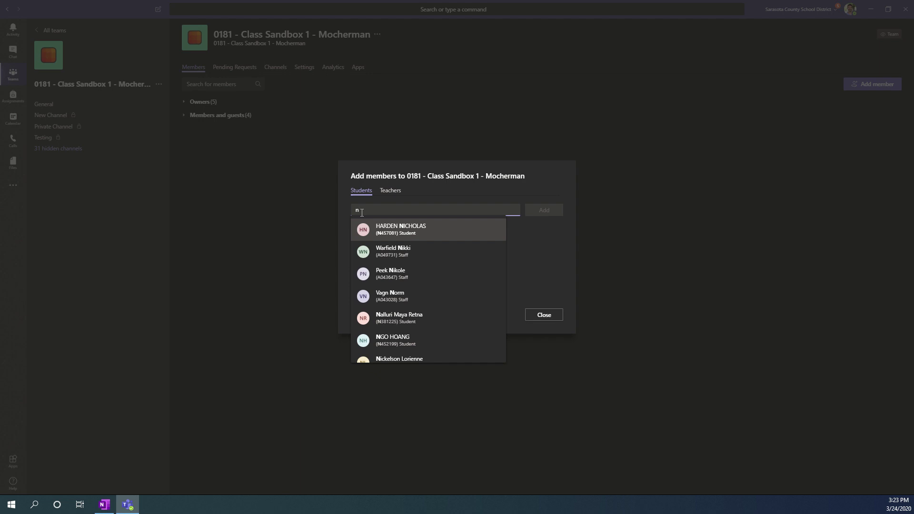
type("45708")
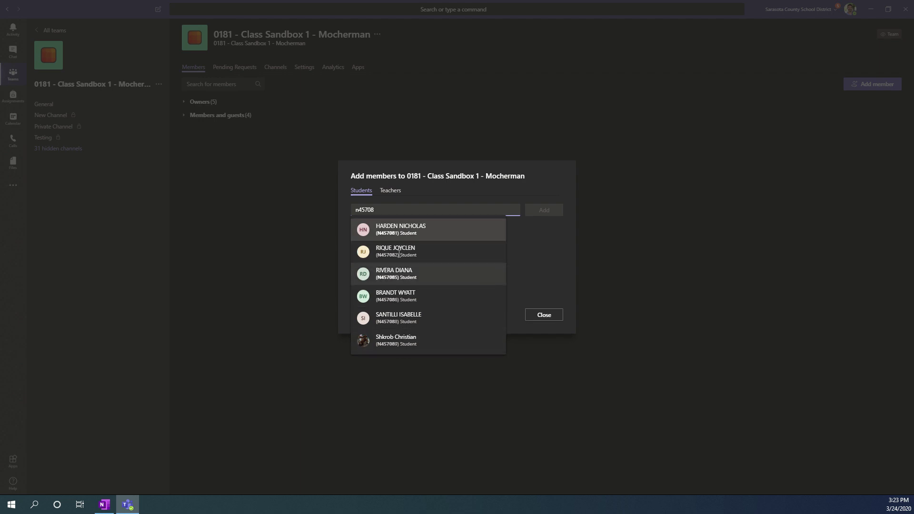
left_click(401, 233)
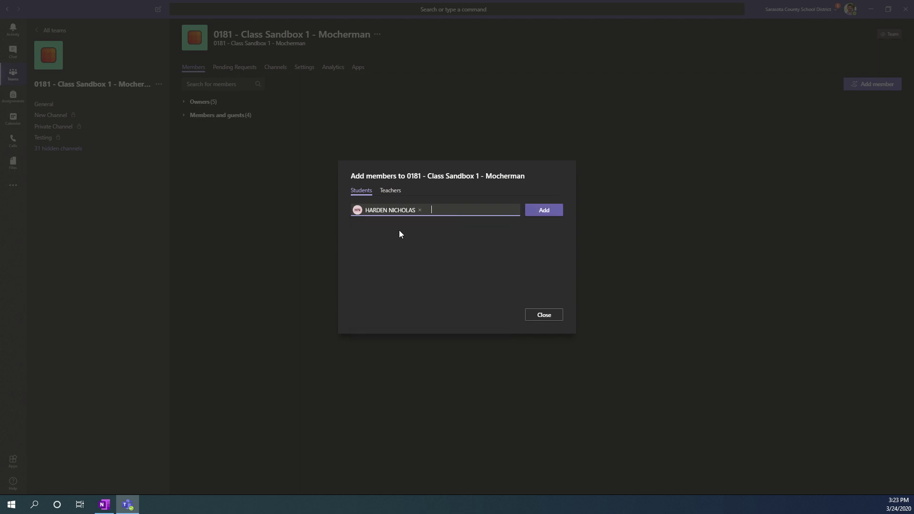
left_click(547, 212)
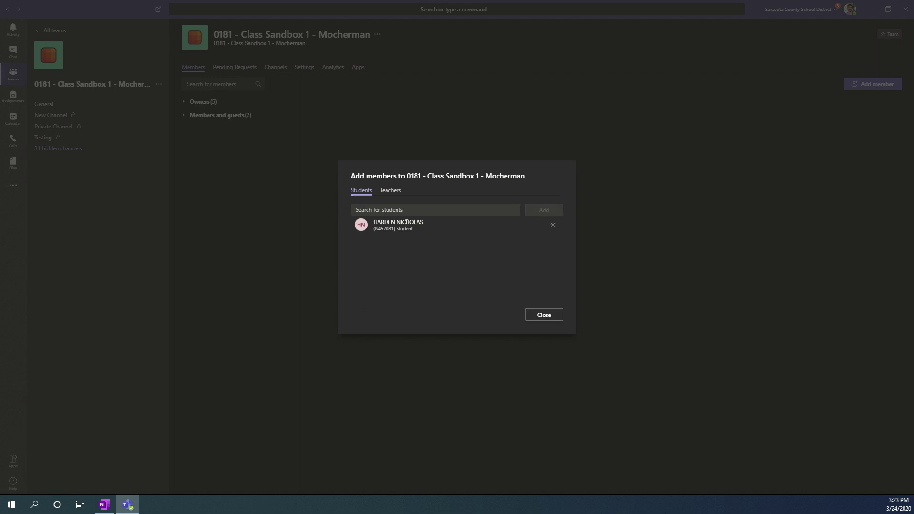
Remove the newly added student from the team and close the dialog for adding members
left_click(552, 228)
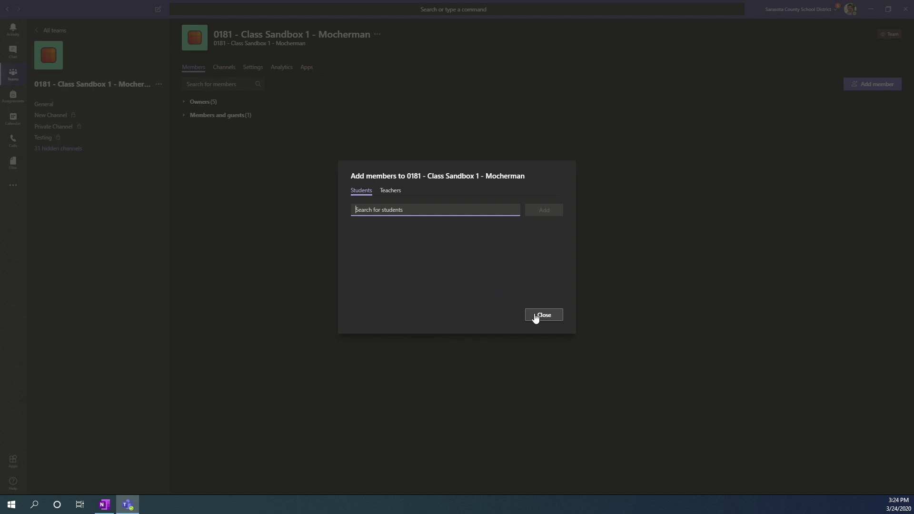
left_click(535, 317)
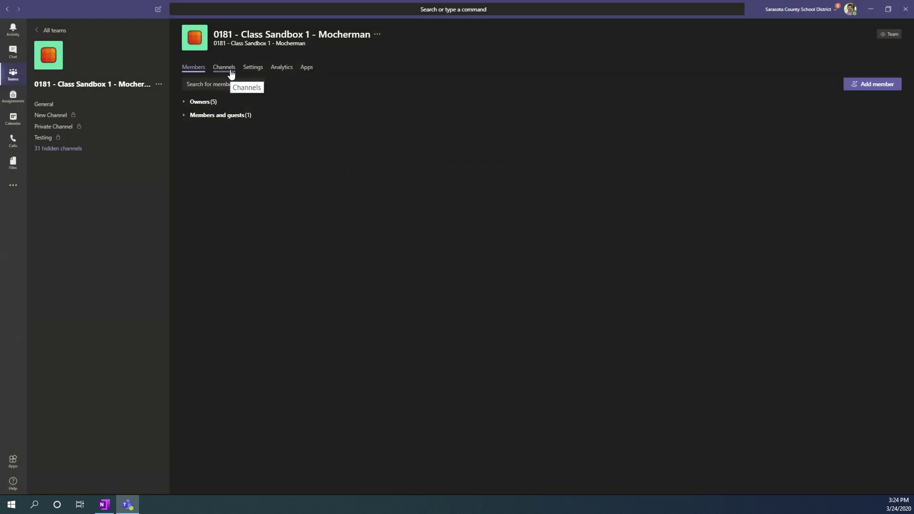
Generate a team code in the class team's settings and highlight the code
left_click(252, 67)
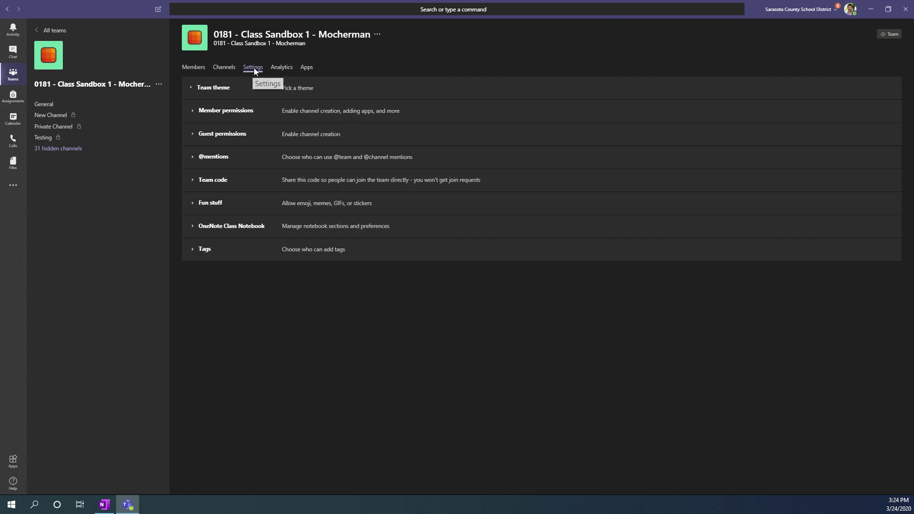
left_click(193, 181)
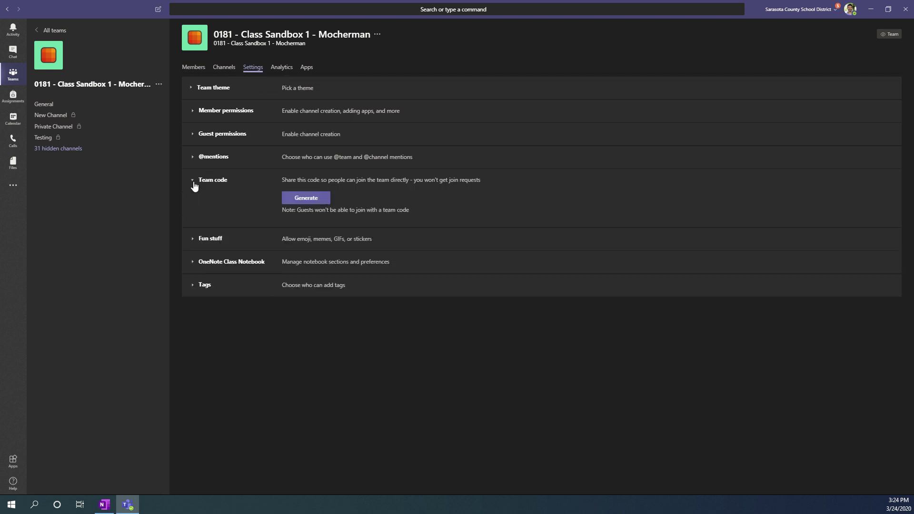
left_click(295, 198)
left_click_drag(313, 198, 275, 202)
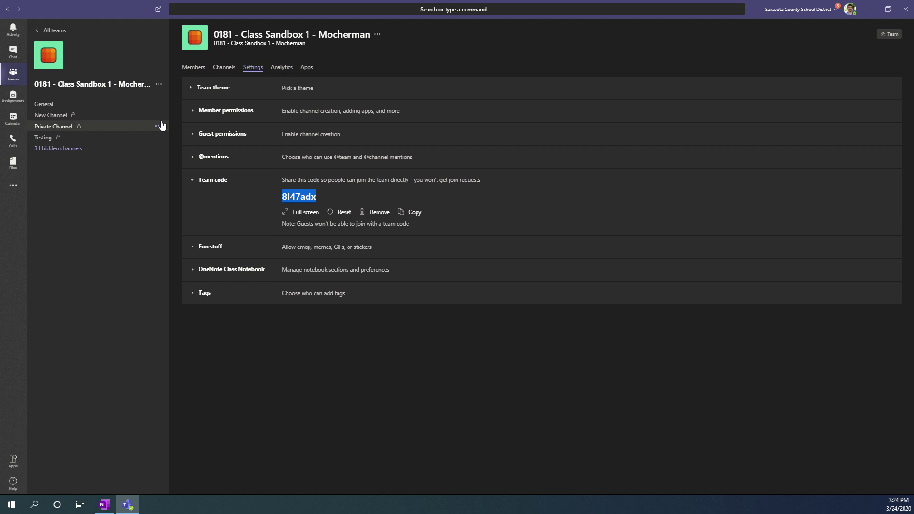
View the page for joining a team with a code, place the cursor in its code field, and return to the teams overview
left_click(53, 33)
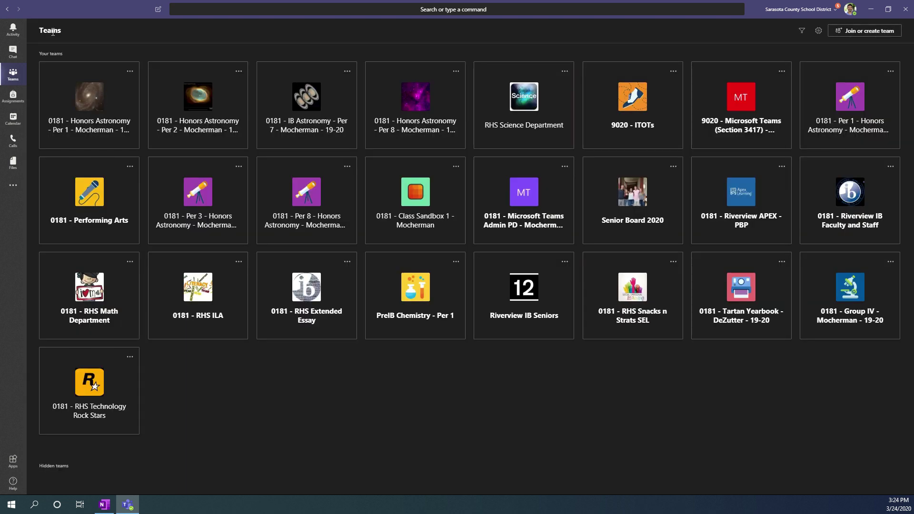
left_click(845, 34)
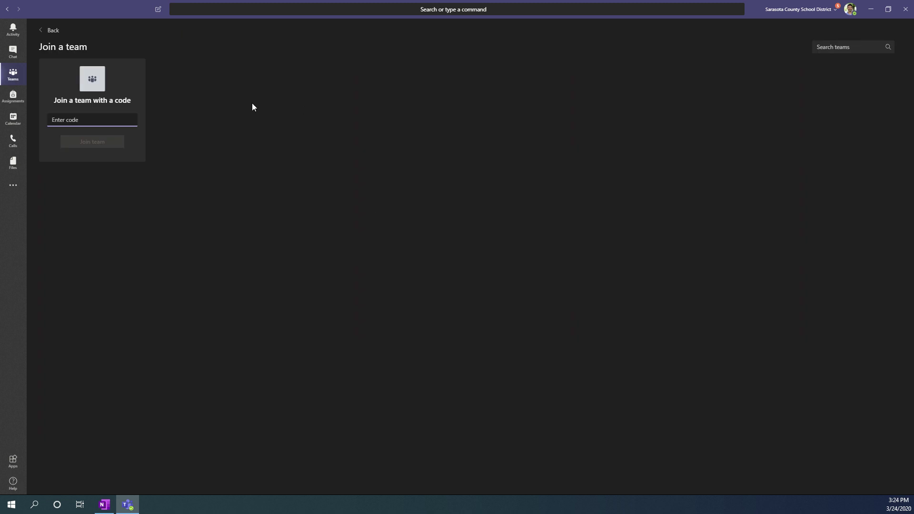
left_click(77, 120)
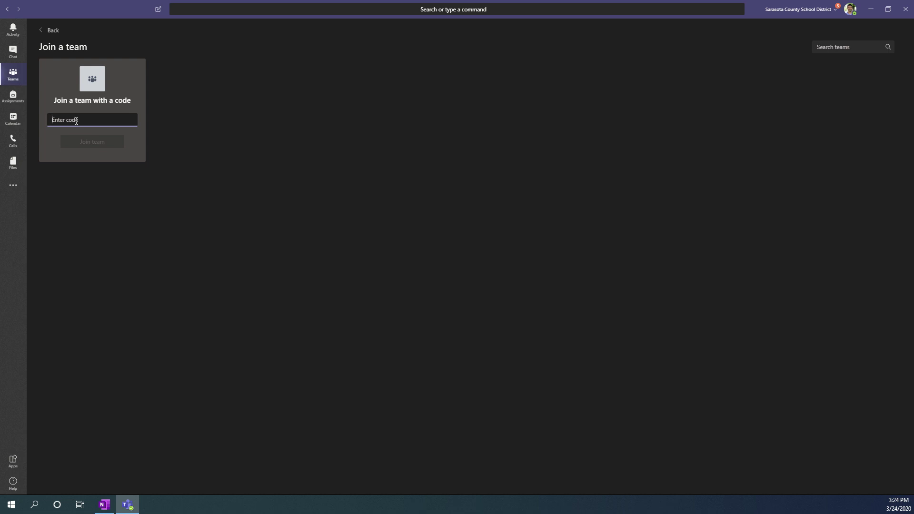
left_click(77, 121)
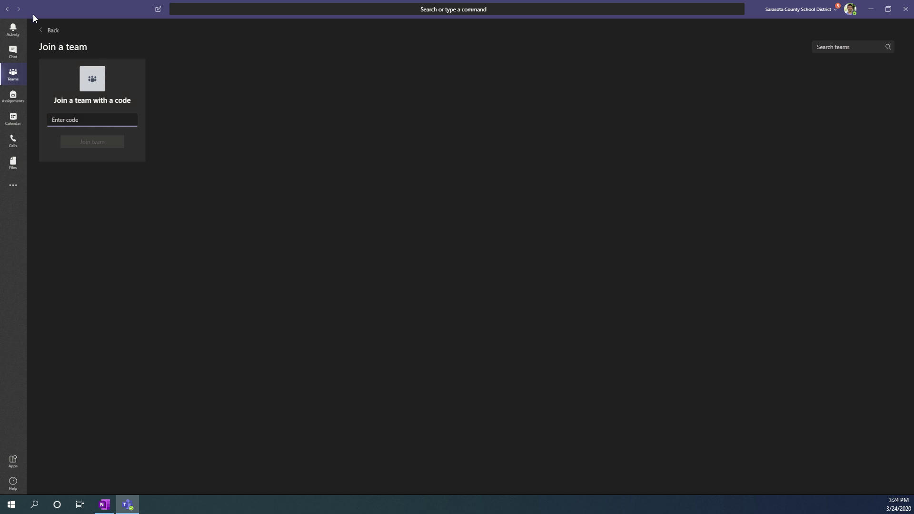
left_click(45, 31)
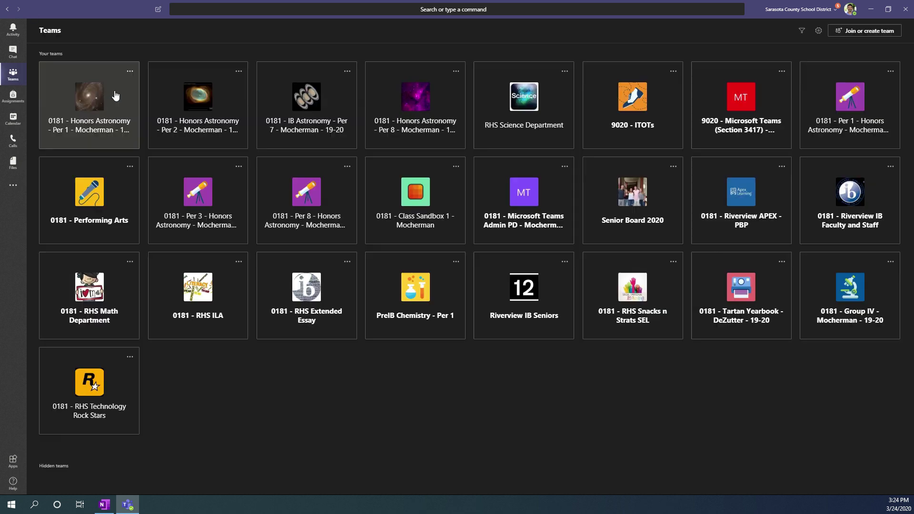
Reopen the settings of the 0181 - Class Sandbox 1 team and remove its team code
left_click(438, 206)
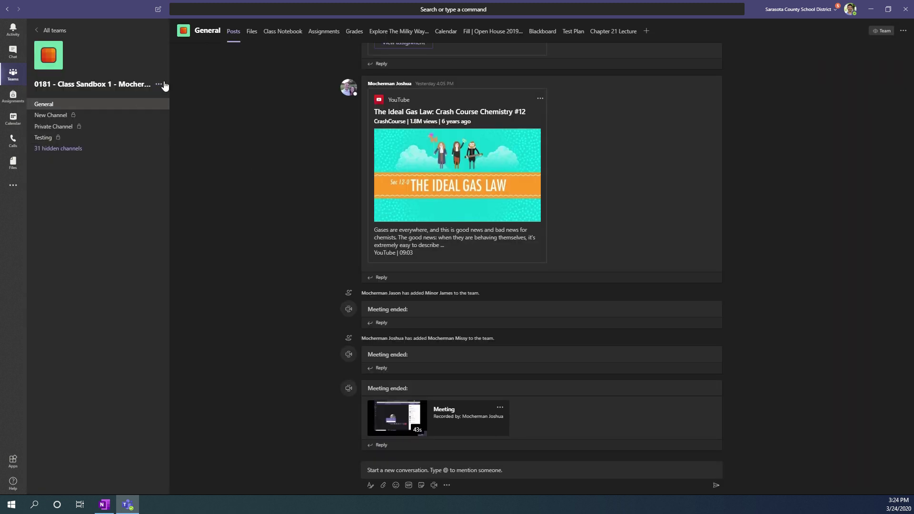
left_click(164, 84)
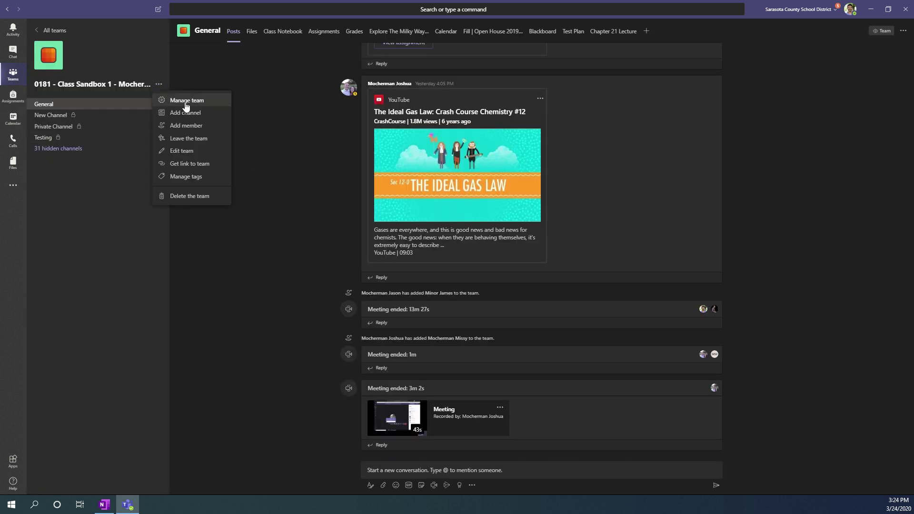
left_click(185, 101)
left_click(251, 67)
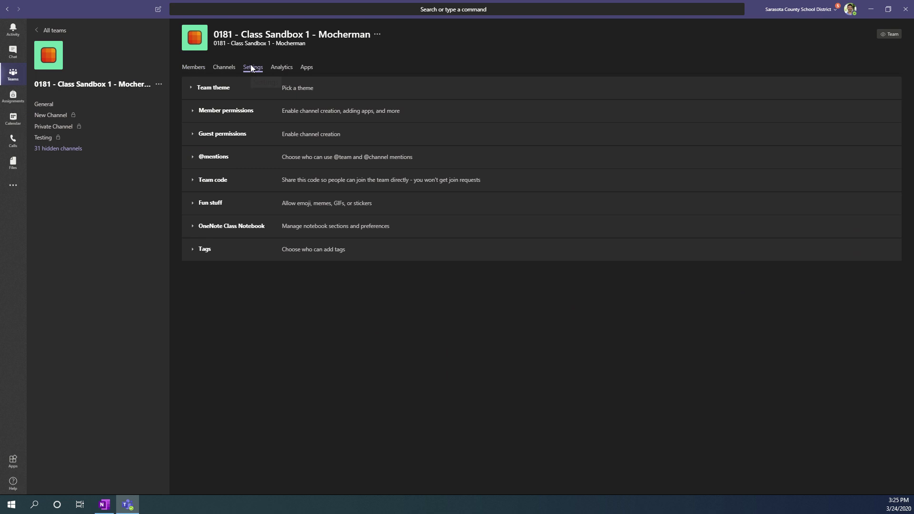
left_click(206, 183)
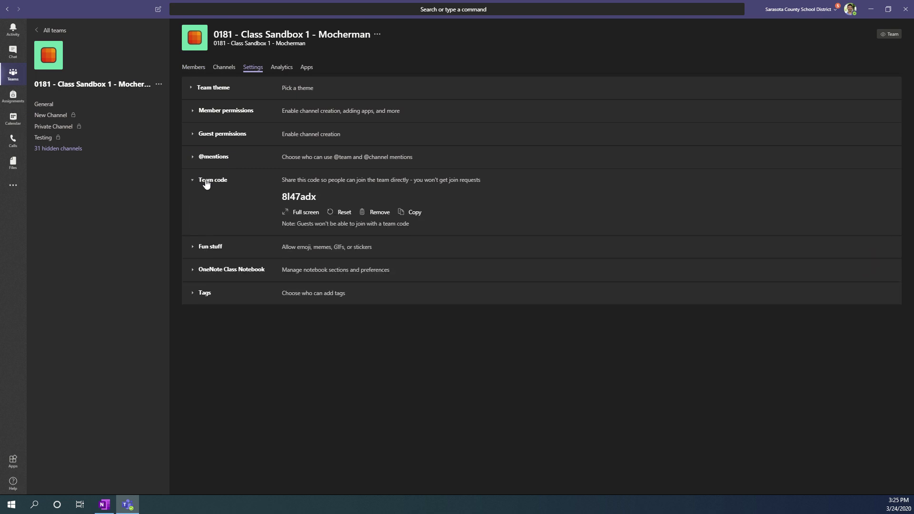
left_click(387, 213)
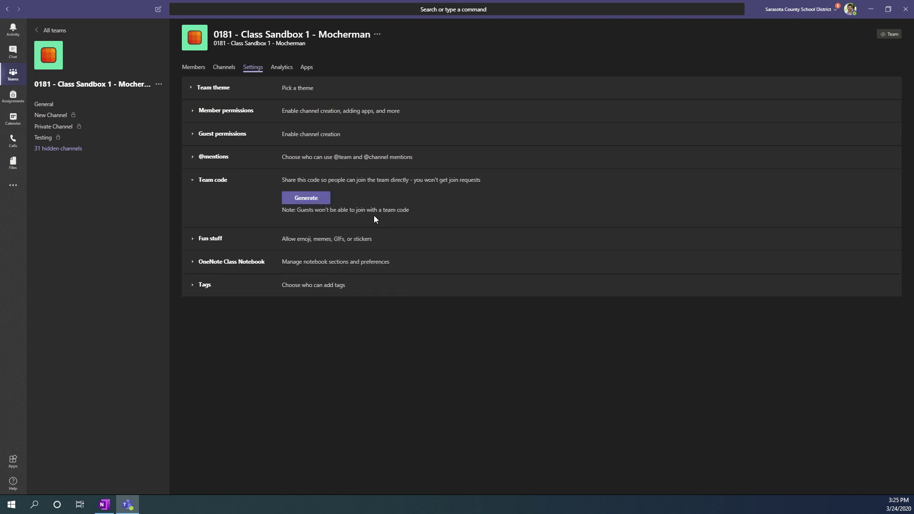
Show the class team's member list and expand the Members and guests section
left_click(201, 68)
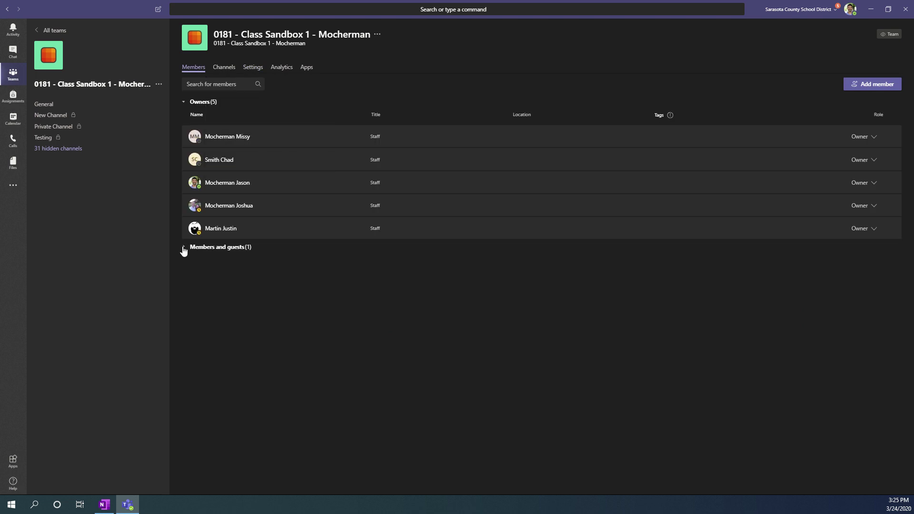
left_click(183, 247)
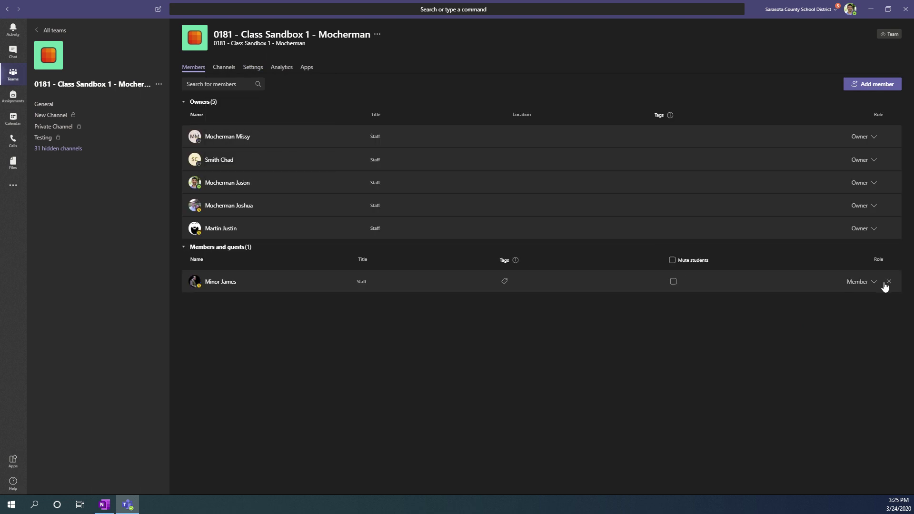